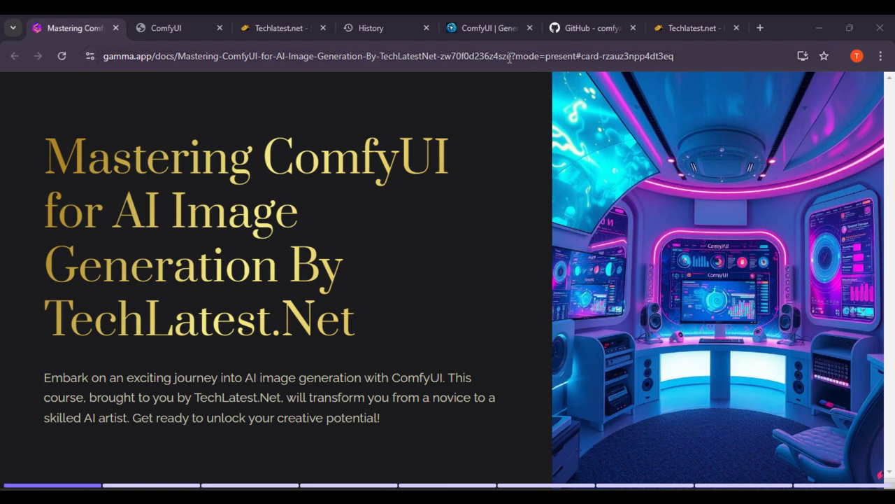
# Step: Scroll the comfy.org homepage past the carousel, tagline and feature tabs to the custom nodes section
pyautogui.click(483, 29)
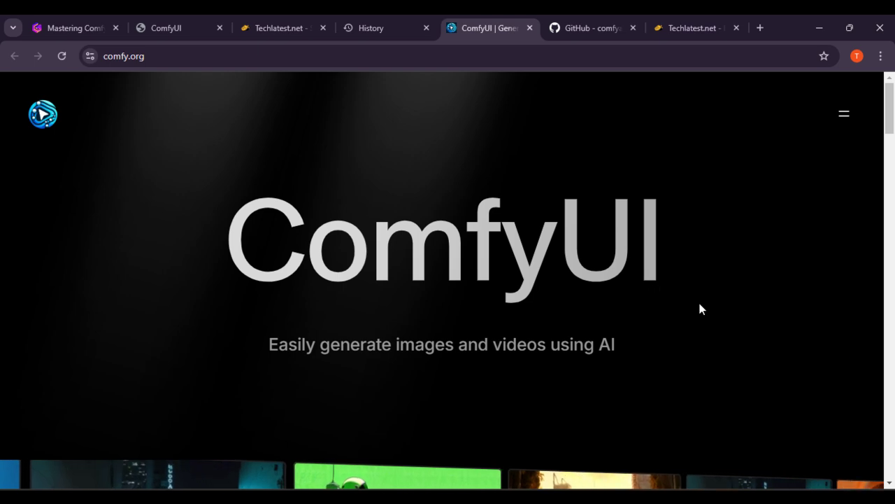
pyautogui.scroll(-4, 590, 246)
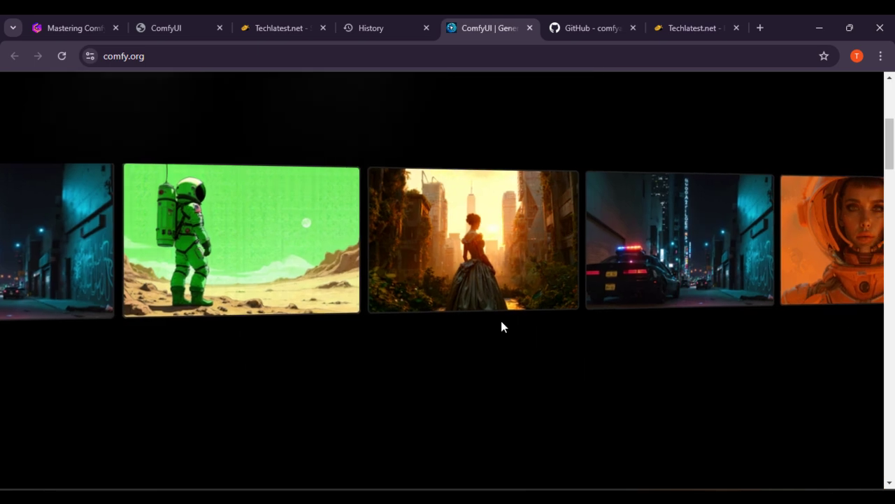
pyautogui.scroll(-4, 501, 320)
pyautogui.scroll(-2, 499, 311)
pyautogui.scroll(2, 498, 305)
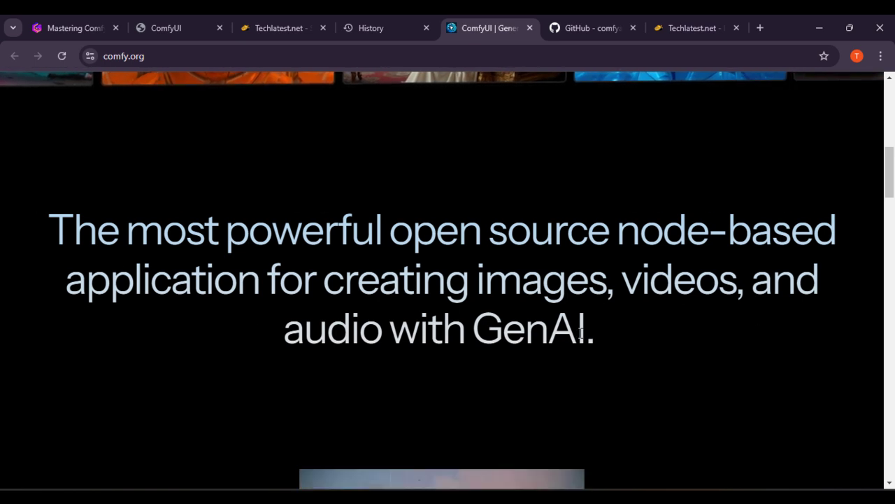
pyautogui.scroll(-4, 587, 336)
pyautogui.scroll(-2, 587, 335)
pyautogui.scroll(-4, 587, 336)
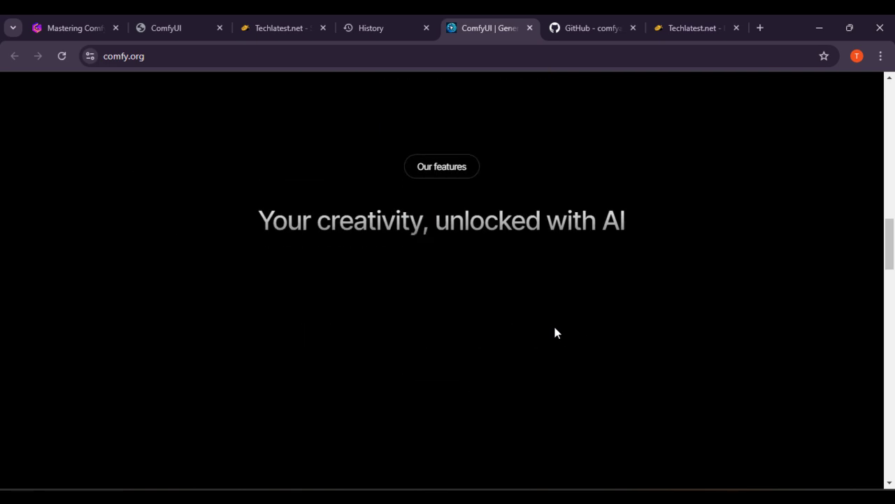
pyautogui.scroll(-5, 556, 331)
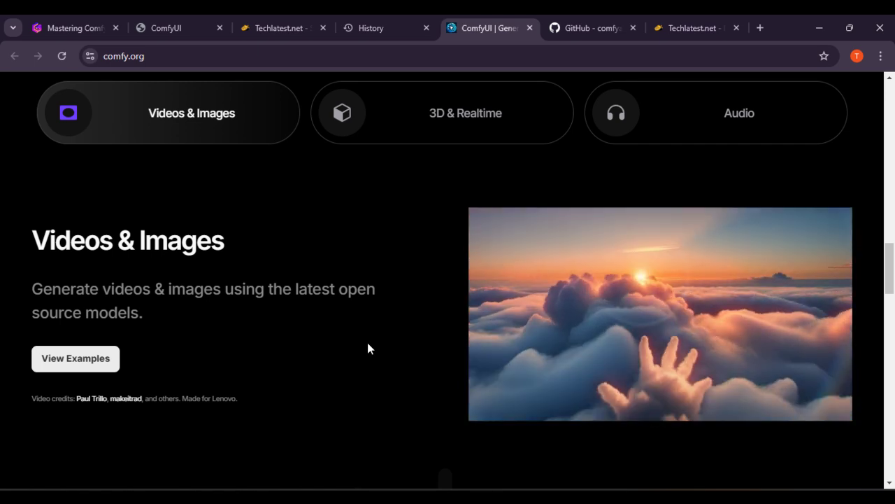
pyautogui.scroll(-3, 523, 378)
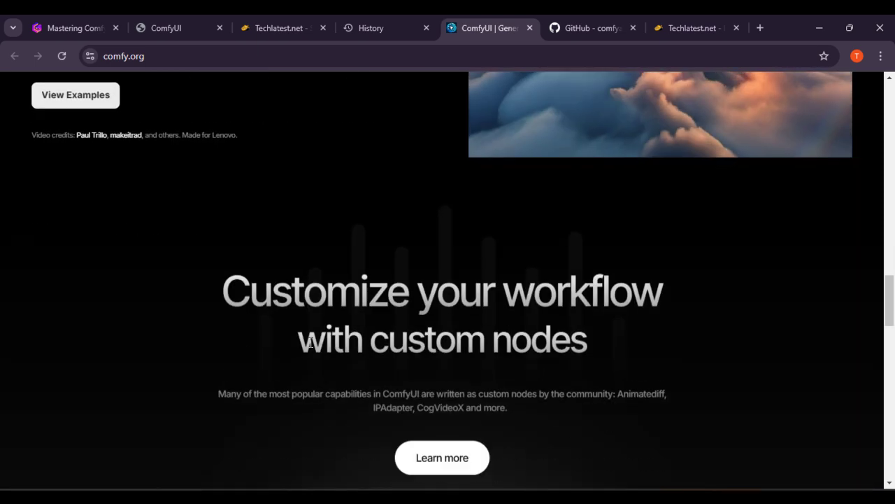
pyautogui.scroll(-2, 361, 329)
# Step: Switch to the ComfyUI GitHub repository and skim its file list and releases
pyautogui.click(570, 24)
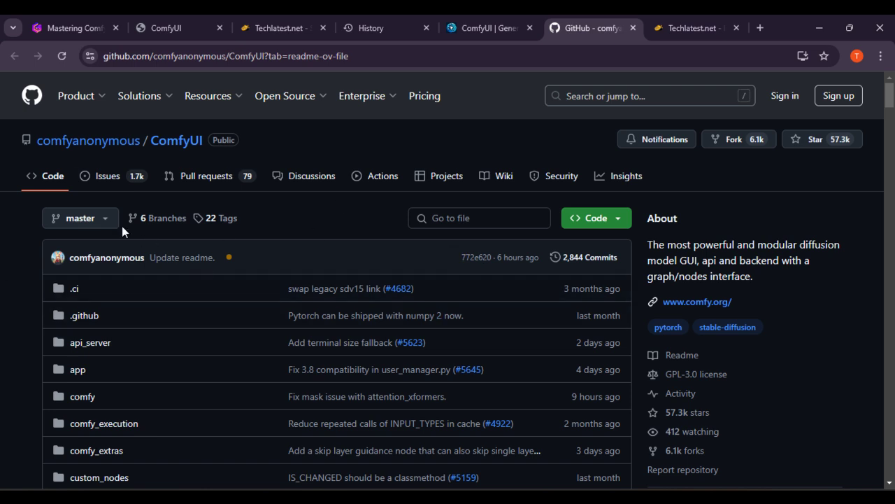
pyautogui.moveTo(229, 257)
pyautogui.scroll(-3, 282, 263)
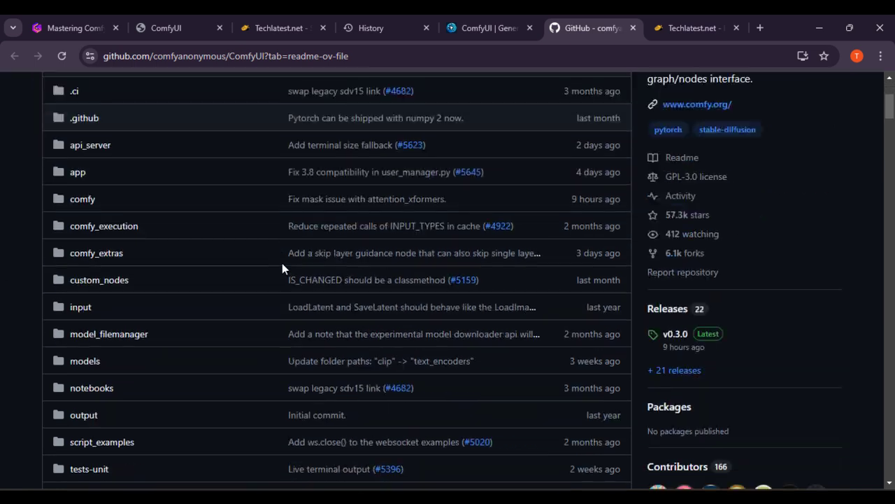
pyautogui.scroll(-6, 282, 263)
pyautogui.scroll(-4, 308, 296)
pyautogui.scroll(5, 307, 286)
pyautogui.scroll(4, 306, 290)
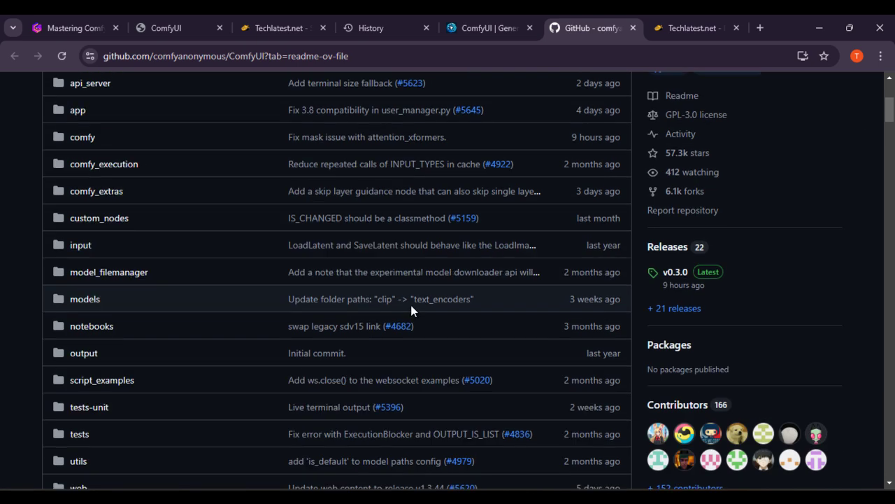
pyautogui.scroll(2, 366, 312)
pyautogui.scroll(2, 507, 293)
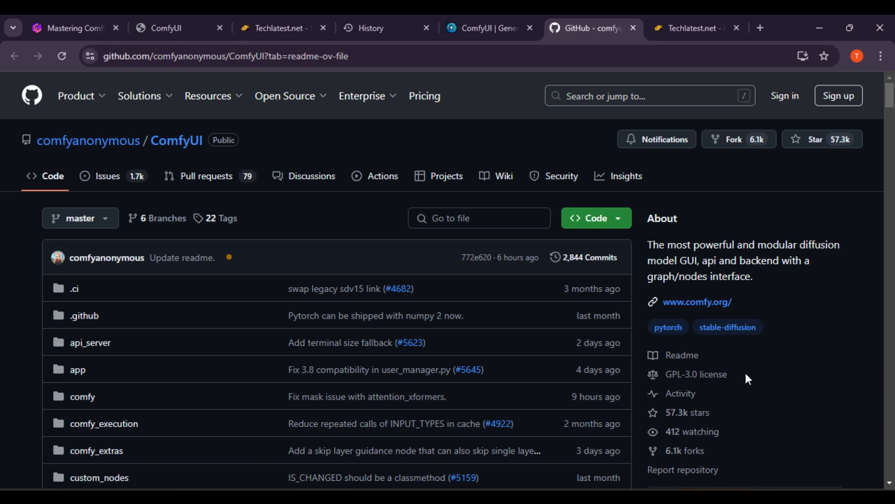
# Step: Scroll down the ComfyUI repository page to its README
pyautogui.scroll(-2, 737, 362)
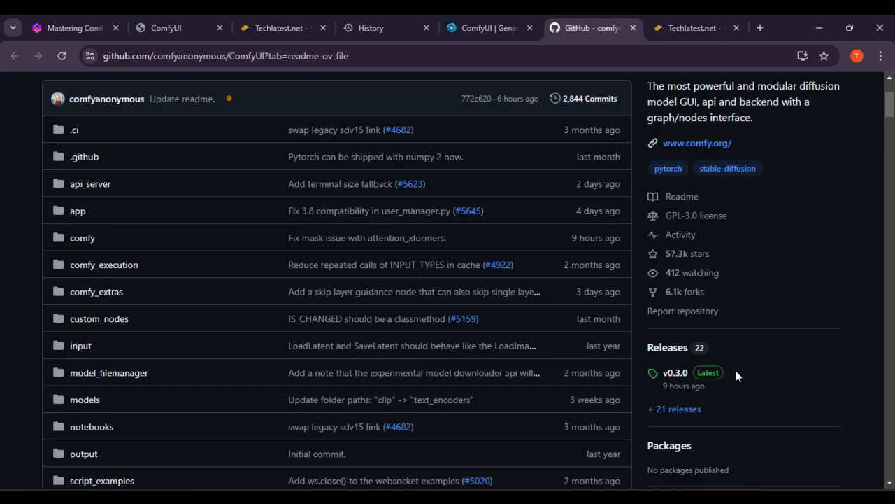
pyautogui.scroll(-7, 736, 370)
pyautogui.scroll(-4, 735, 396)
pyautogui.scroll(-4, 734, 396)
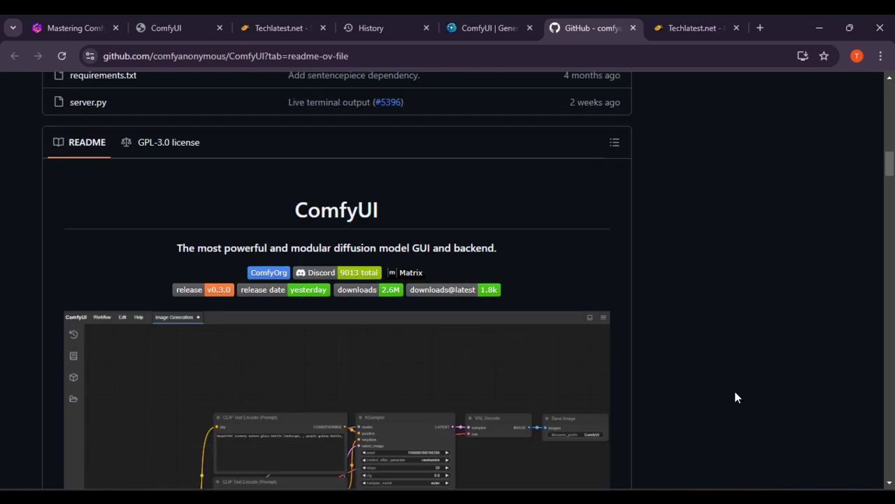
pyautogui.scroll(-3, 734, 395)
# Step: Bring up the ComfyUI default workflow and pan its node graph toward Load Checkpoint
pyautogui.click(371, 15)
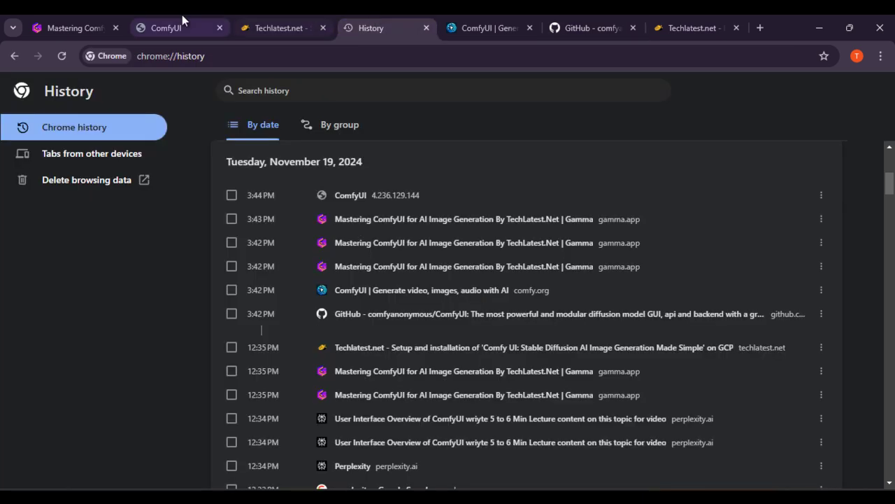
pyautogui.click(183, 21)
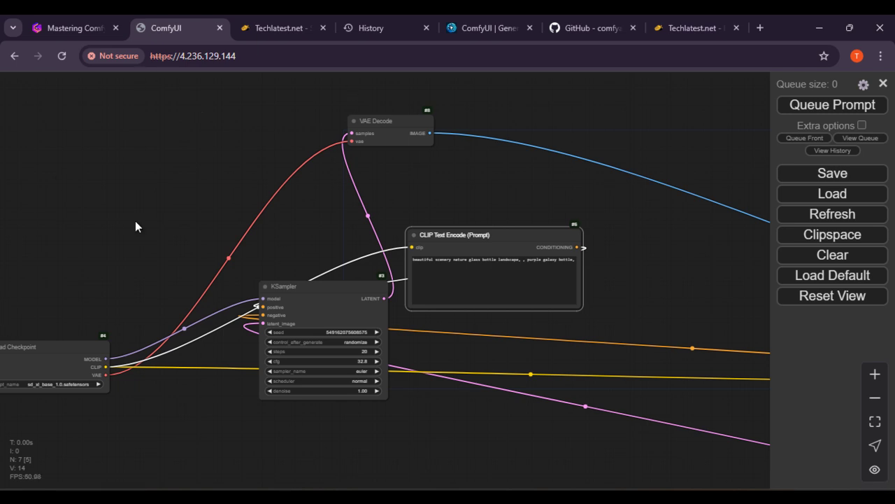
pyautogui.moveTo(700, 290)
pyautogui.mouseDown()
pyautogui.moveTo(347, 249)
pyautogui.moveTo(5, 226)
pyautogui.moveTo(483, 230)
pyautogui.moveTo(862, 322)
pyautogui.moveTo(580, 248)
pyautogui.moveTo(655, 298)
pyautogui.moveTo(727, 290)
pyautogui.mouseUp()
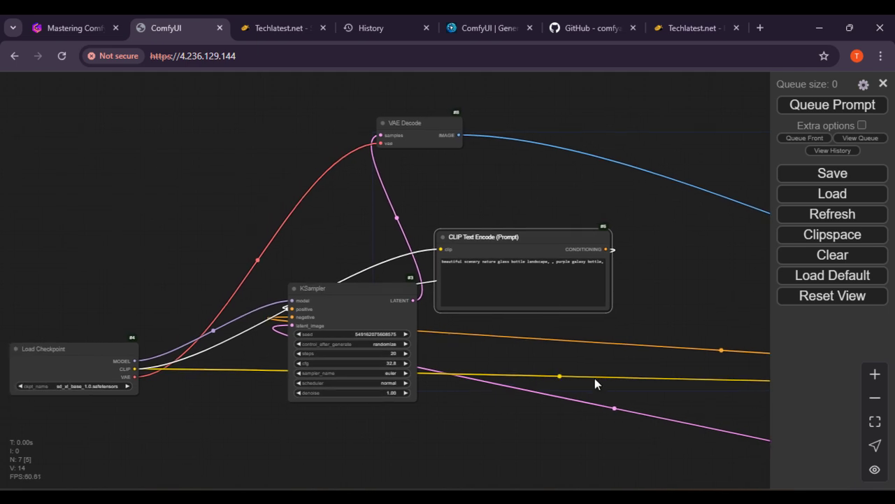
# Step: Return to comfy.org and scroll to the Join our community and FAQ sections
pyautogui.click(489, 22)
pyautogui.scroll(-3, 653, 327)
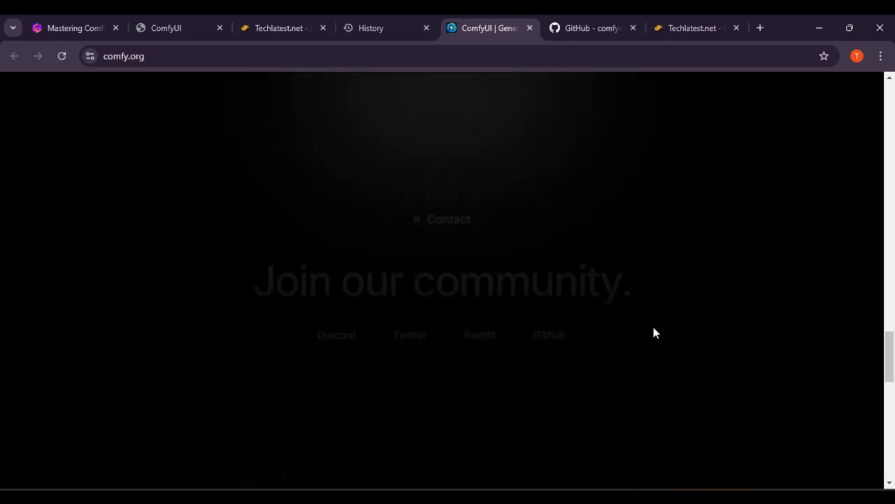
pyautogui.scroll(3, 653, 326)
pyautogui.scroll(-5, 653, 327)
pyautogui.scroll(-2, 654, 327)
pyautogui.scroll(-2, 654, 326)
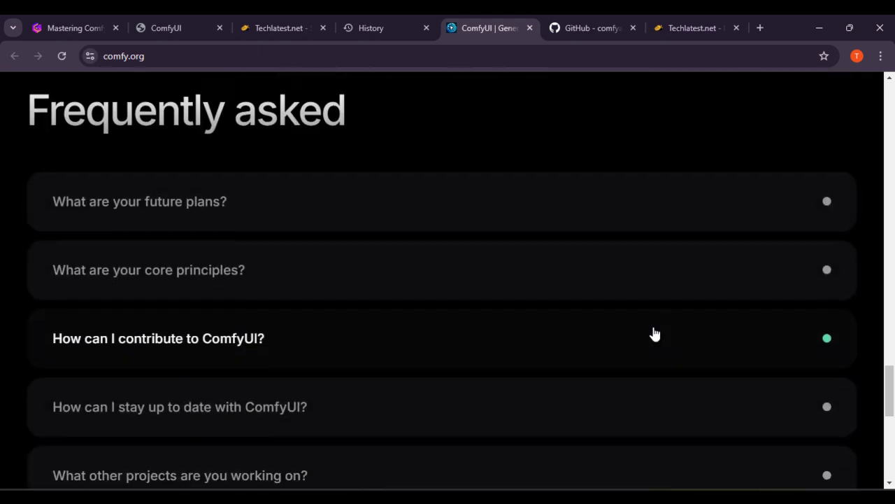
pyautogui.scroll(4, 653, 326)
pyautogui.scroll(2, 654, 326)
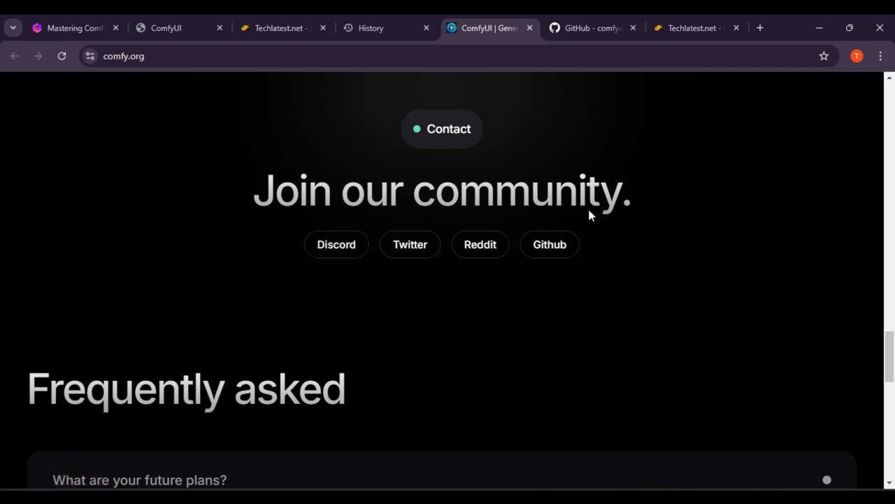
# Step: Return to the ComfyUI GitHub repository and scroll through its Python source file list
pyautogui.click(580, 27)
pyautogui.scroll(5, 675, 280)
pyautogui.scroll(5, 677, 277)
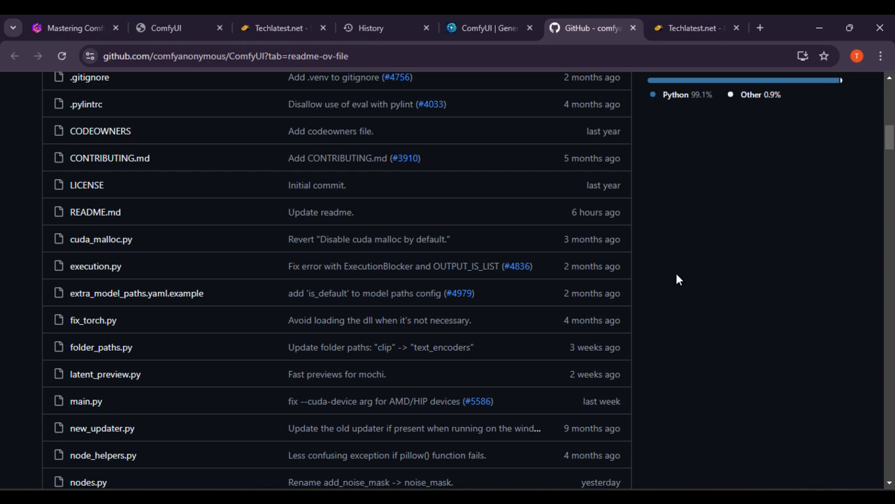
pyautogui.click(146, 19)
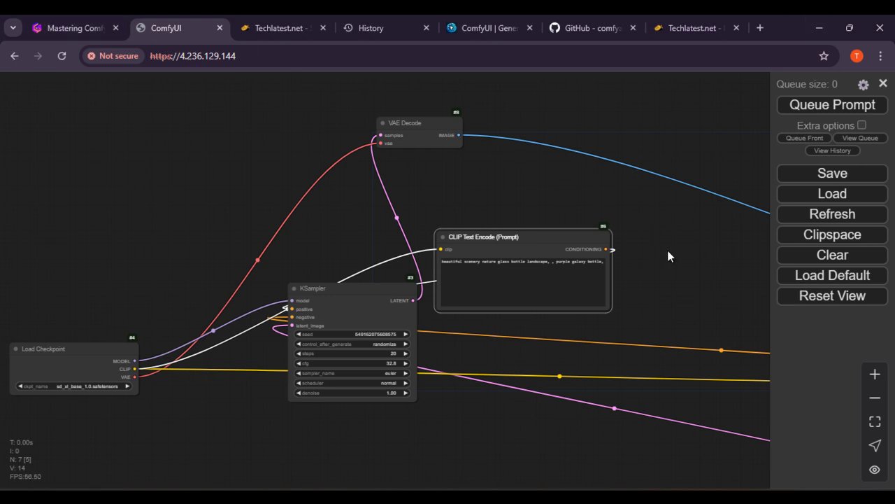
pyautogui.moveTo(670, 256)
pyautogui.mouseDown()
pyautogui.moveTo(310, 212)
pyautogui.moveTo(691, 260)
pyautogui.moveTo(784, 218)
pyautogui.moveTo(586, 246)
pyautogui.moveTo(651, 236)
pyautogui.moveTo(690, 250)
pyautogui.mouseUp()
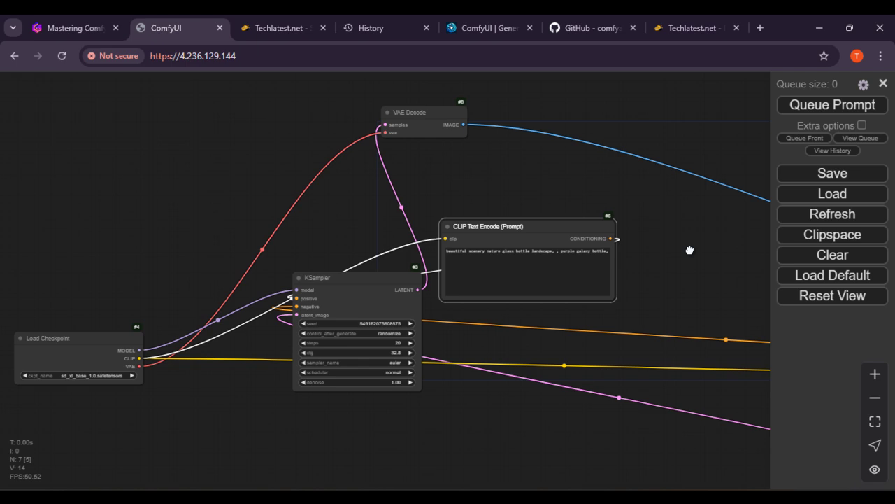
pyautogui.click(556, 267)
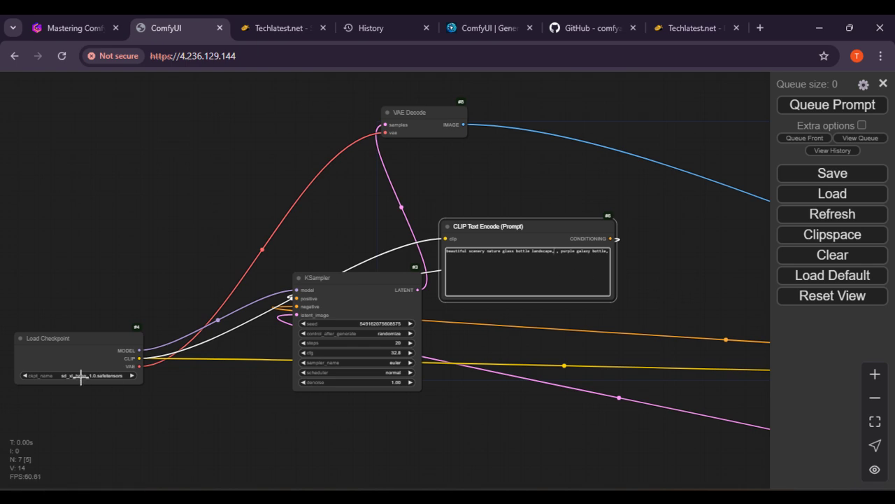
pyautogui.scroll(3, 150, 366)
pyautogui.scroll(4, 159, 369)
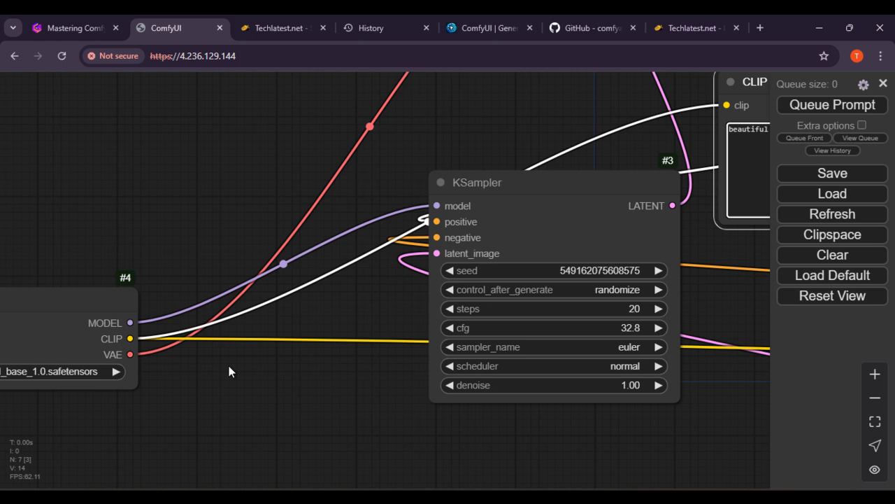
pyautogui.moveTo(386, 396)
pyautogui.mouseDown()
pyautogui.moveTo(91, 425)
pyautogui.moveTo(61, 464)
pyautogui.moveTo(1, 489)
pyautogui.mouseUp()
pyautogui.moveTo(390, 400)
pyautogui.mouseDown()
pyautogui.moveTo(516, 422)
pyautogui.moveTo(664, 489)
pyautogui.moveTo(633, 356)
pyautogui.mouseUp()
pyautogui.scroll(-3, 618, 360)
pyautogui.scroll(-2, 618, 360)
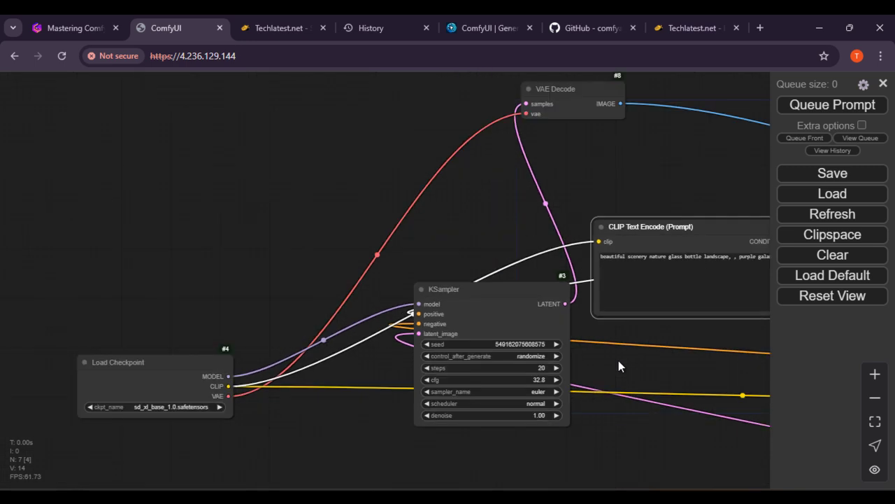
pyautogui.moveTo(387, 417); pyautogui.dragTo(300, 414)
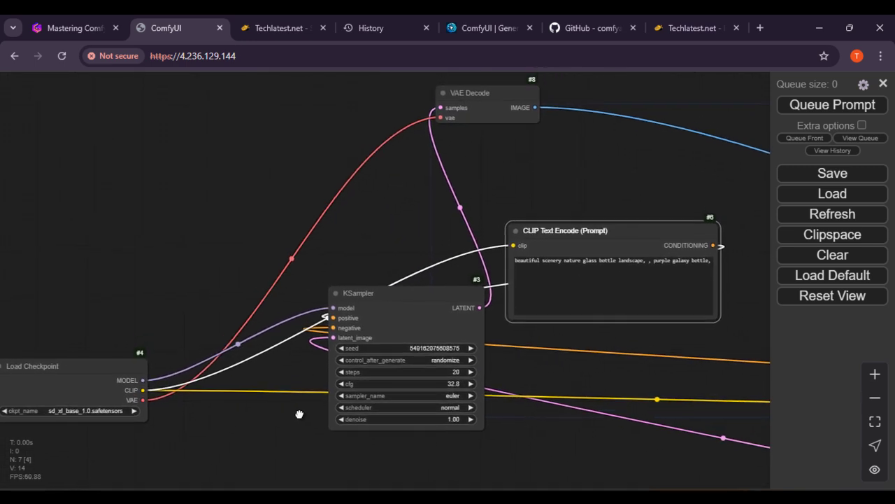
pyautogui.click(617, 292)
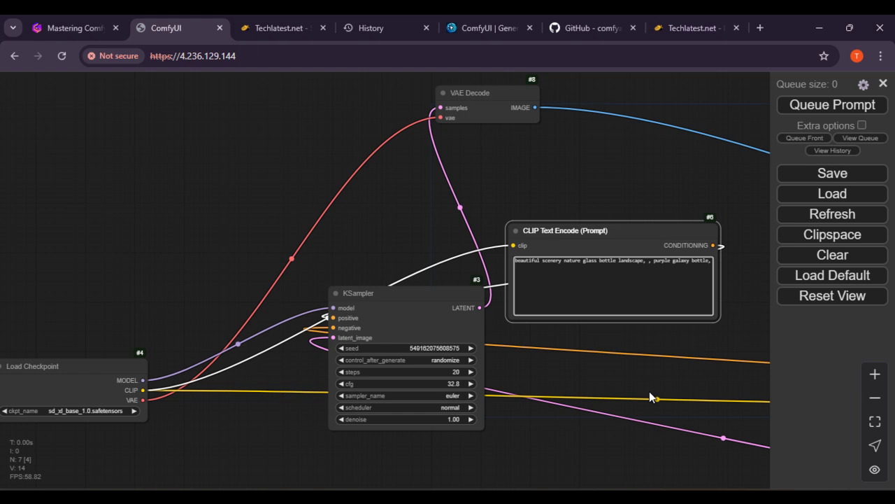
# Step: Switch to TechLatest's free Stable Diffusion course page and scroll to its Udemy section
pyautogui.click(687, 30)
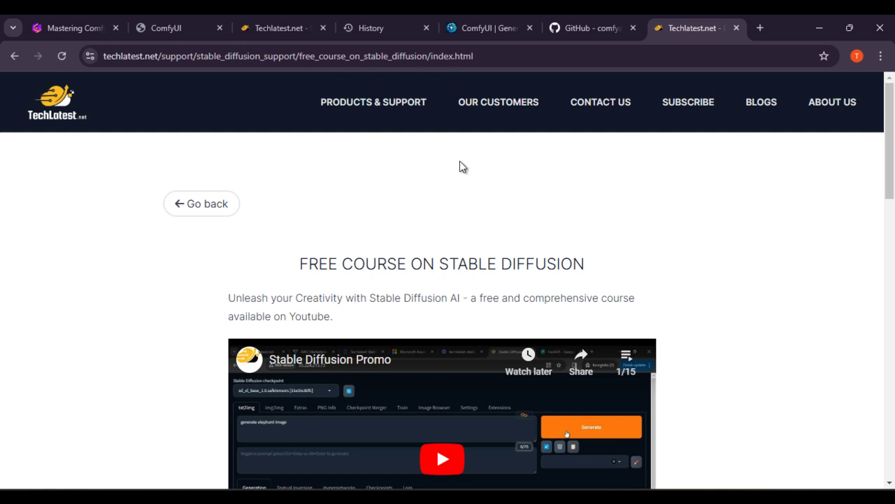
pyautogui.scroll(-2, 463, 178)
pyautogui.scroll(-3, 528, 245)
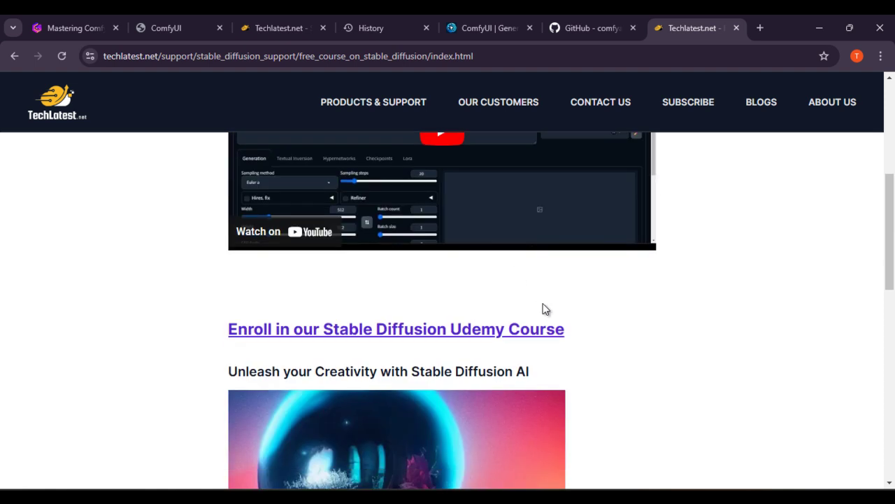
pyautogui.scroll(3, 543, 308)
pyautogui.scroll(-2, 513, 306)
pyautogui.scroll(2, 539, 310)
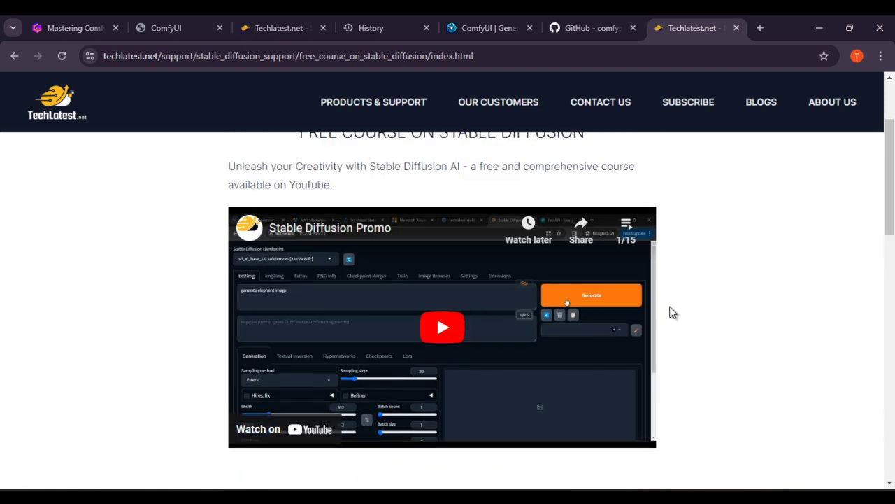
pyautogui.scroll(-6, 670, 308)
pyautogui.scroll(1, 661, 297)
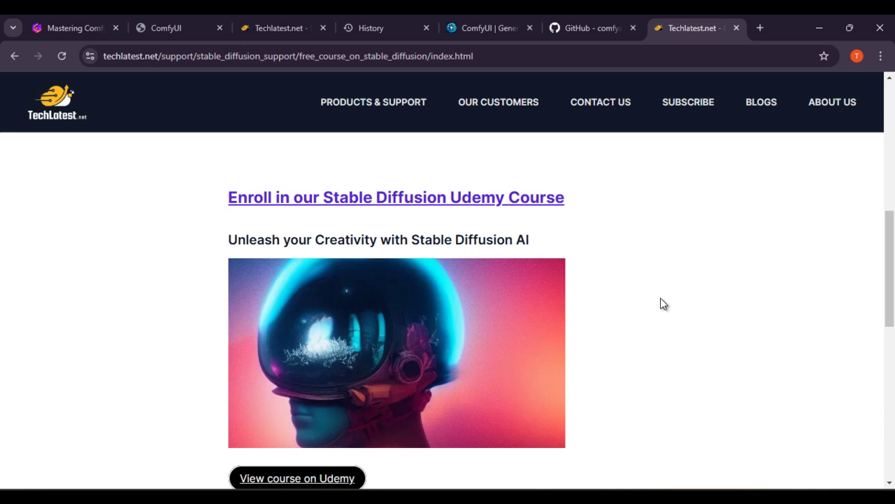
pyautogui.scroll(-1, 661, 298)
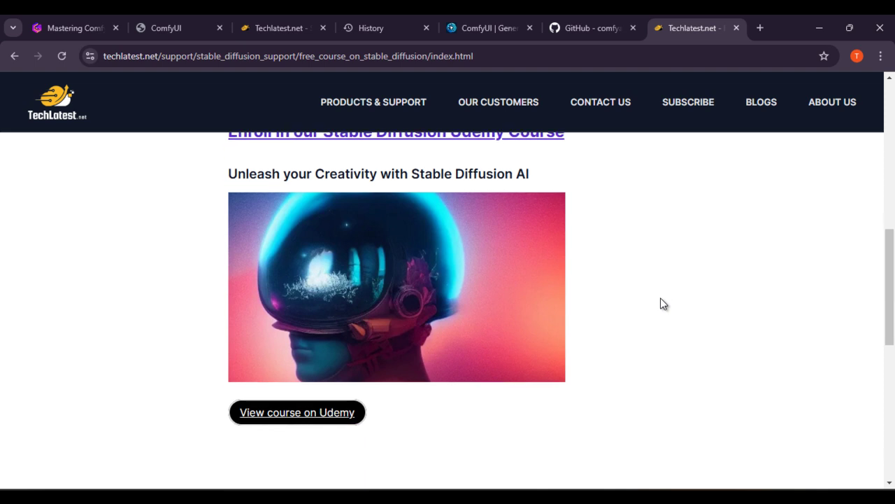
# Step: Open the 'View course on Udemy' link in a new tab
pyautogui.rightClick(282, 417)
pyautogui.click(346, 264)
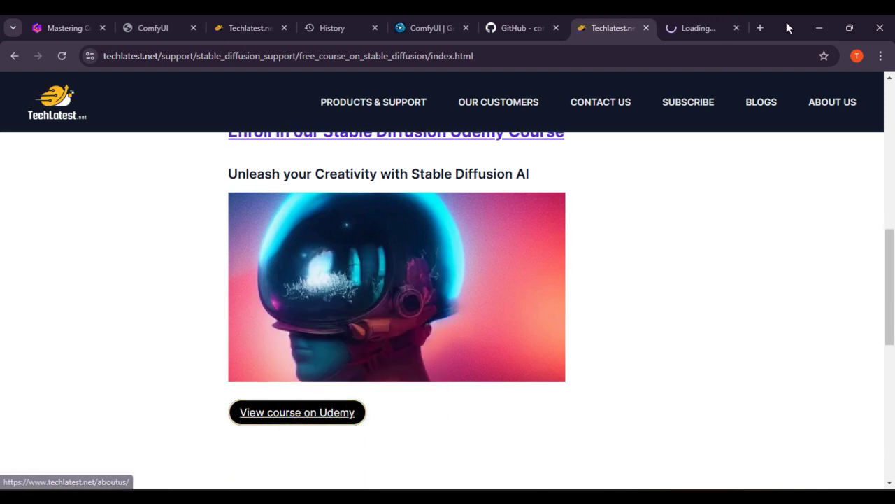
pyautogui.click(711, 21)
pyautogui.click(649, 21)
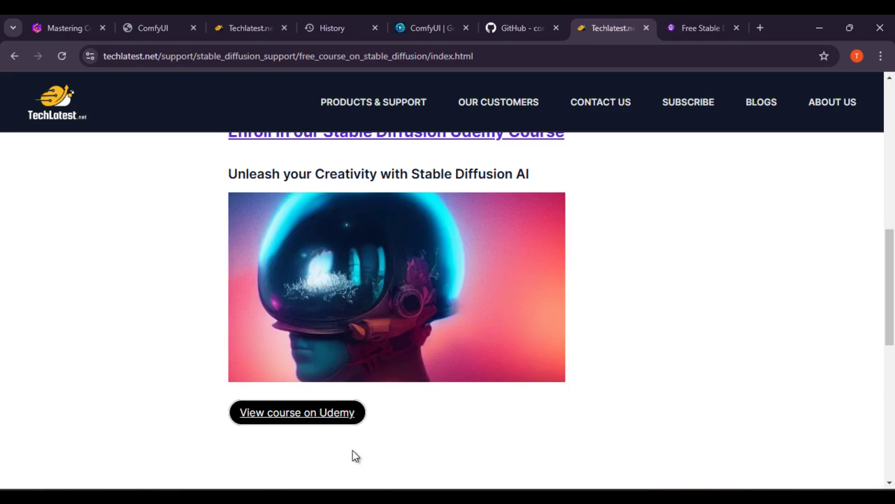
# Step: Scroll the Udemy 'Unleash your Creativity with Stable Diffusion AI' page to its 'What you'll learn' list
pyautogui.click(703, 21)
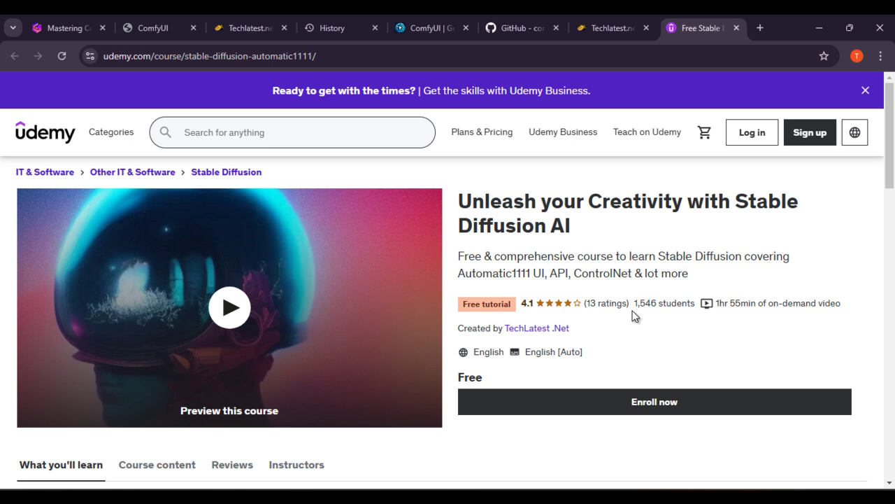
pyautogui.scroll(-1, 626, 301)
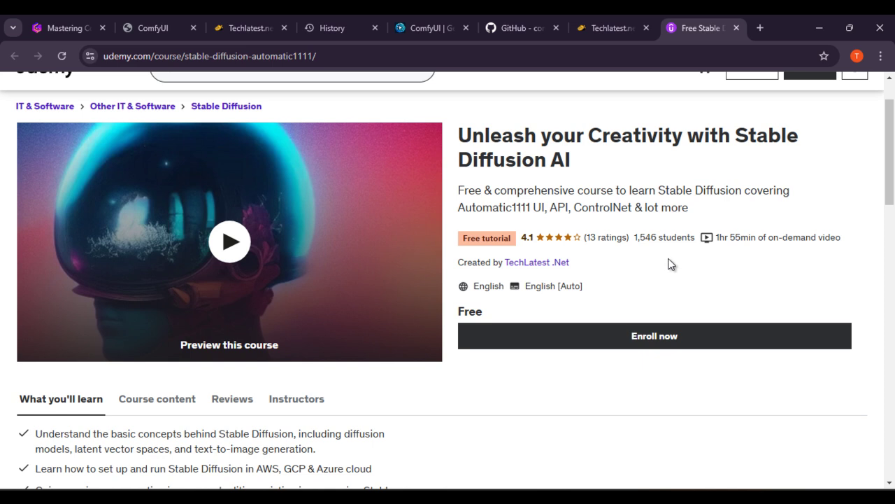
pyautogui.scroll(-1, 668, 263)
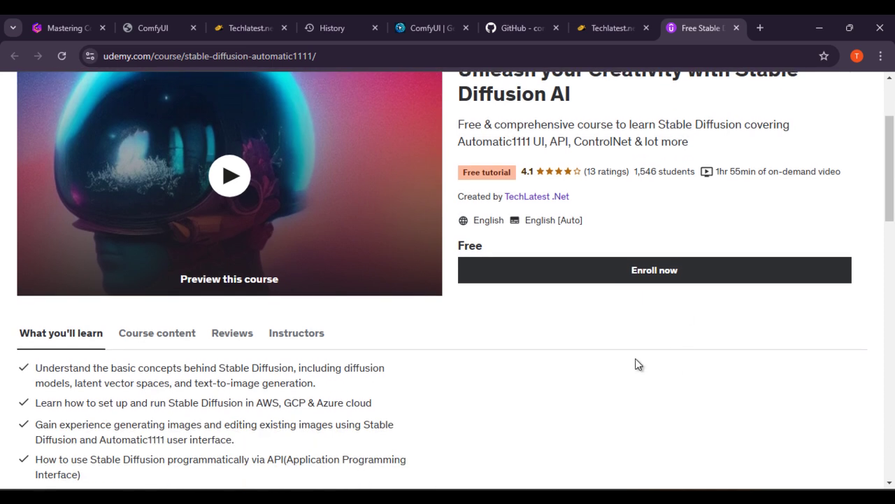
pyautogui.scroll(-3, 639, 367)
pyautogui.scroll(5, 638, 366)
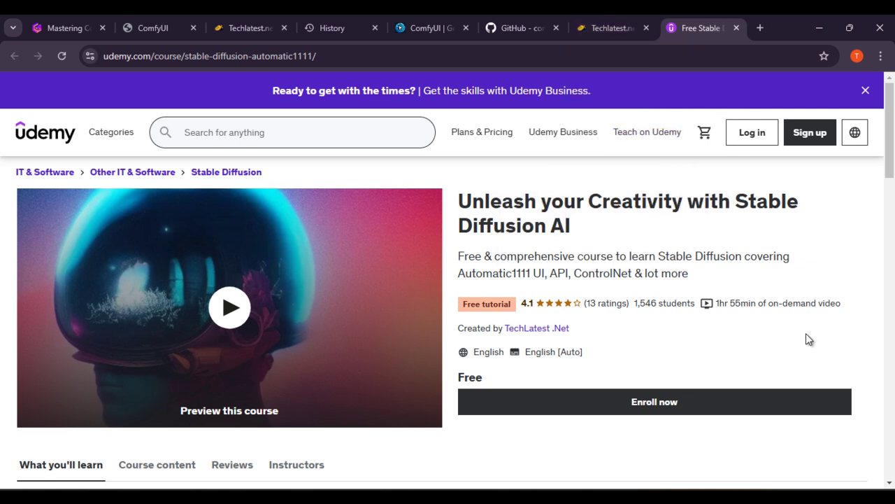
pyautogui.scroll(-1, 809, 339)
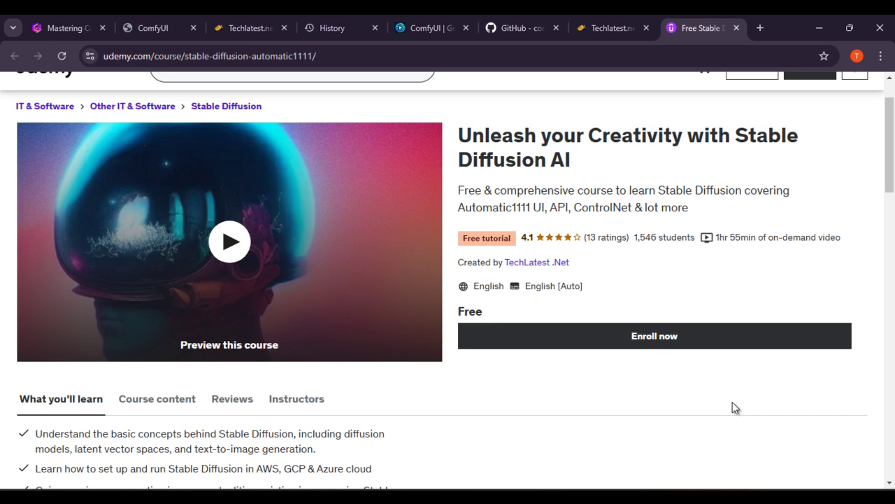
# Step: Revisit the TechLatest course page, then go via GitHub to comfy.org's Join our community section
pyautogui.click(612, 22)
pyautogui.scroll(5, 626, 168)
pyautogui.scroll(3, 635, 242)
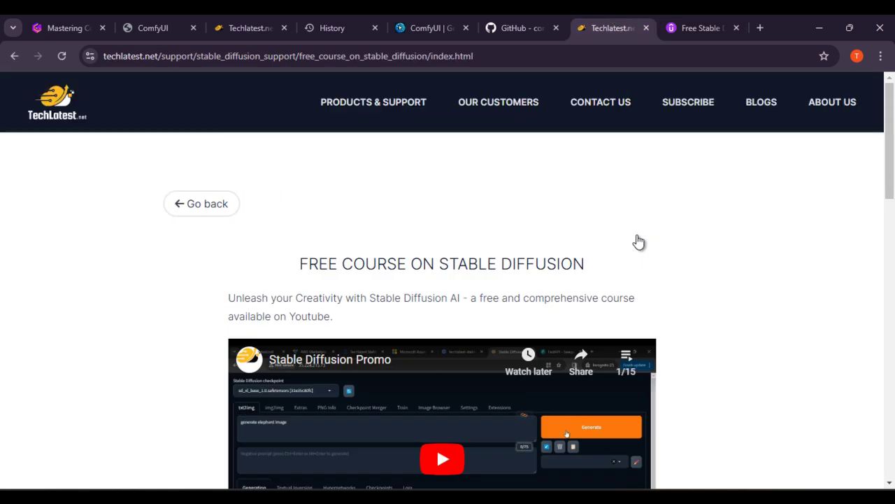
pyautogui.scroll(-3, 637, 264)
pyautogui.scroll(-4, 635, 273)
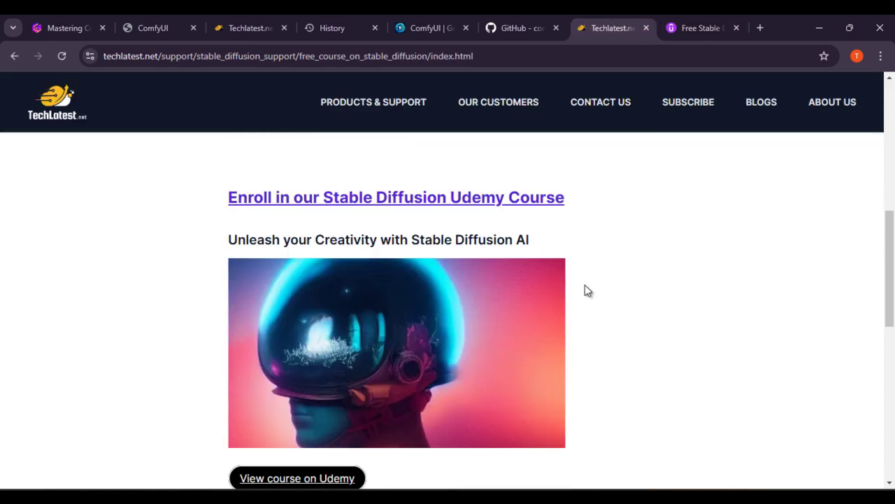
pyautogui.click(537, 30)
pyautogui.click(448, 21)
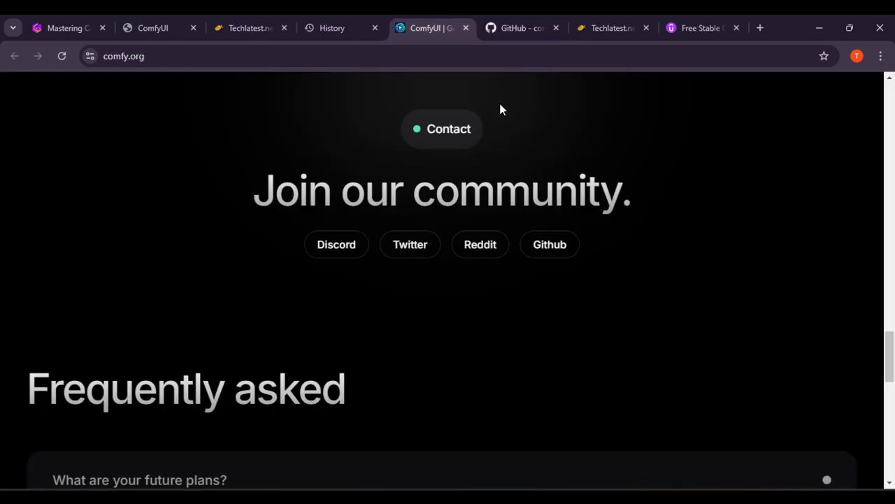